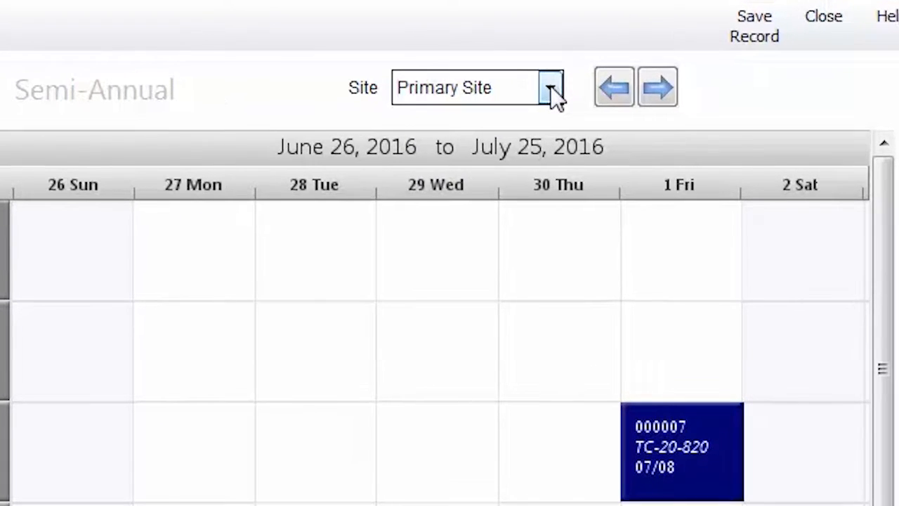
Step: Check the site options and switch the scheduling calendar to the Monthly and then Semi-Annual views
{"action": "left_click", "coordinate": [550, 88]}
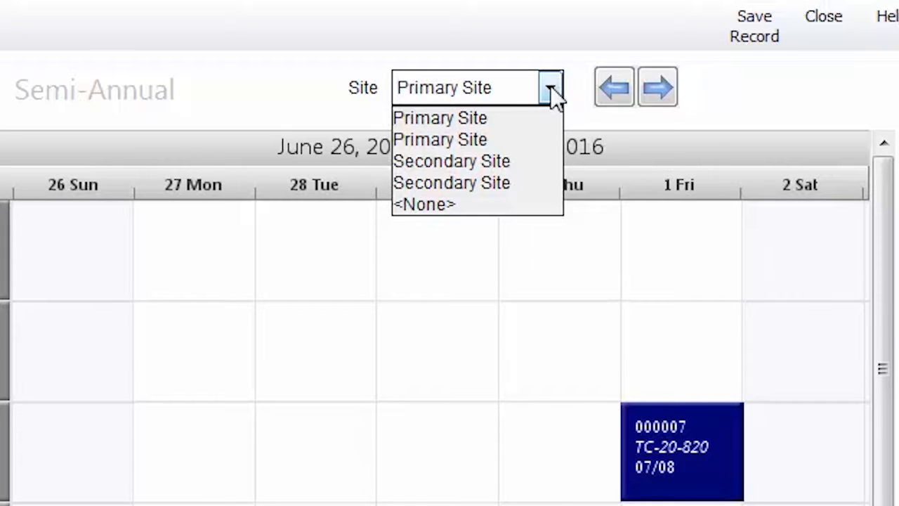
{"action": "left_click", "coordinate": [552, 90]}
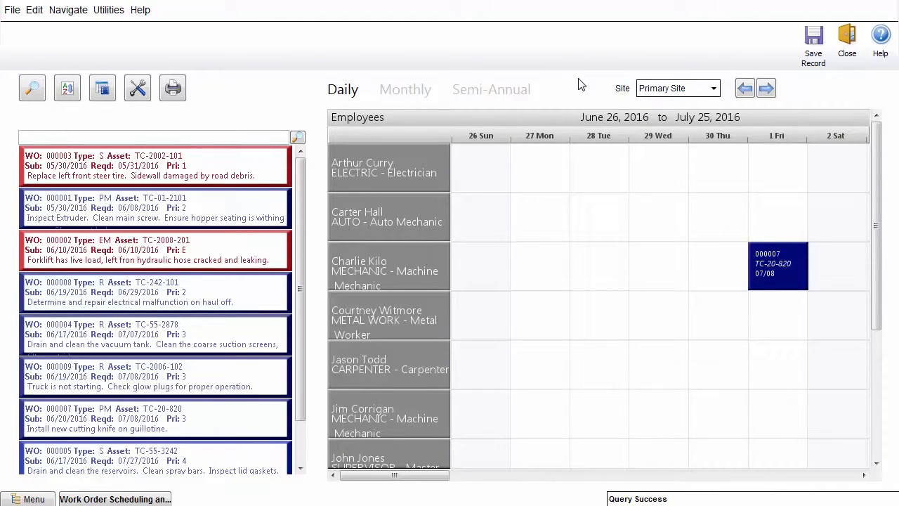
{"action": "left_click", "coordinate": [416, 91]}
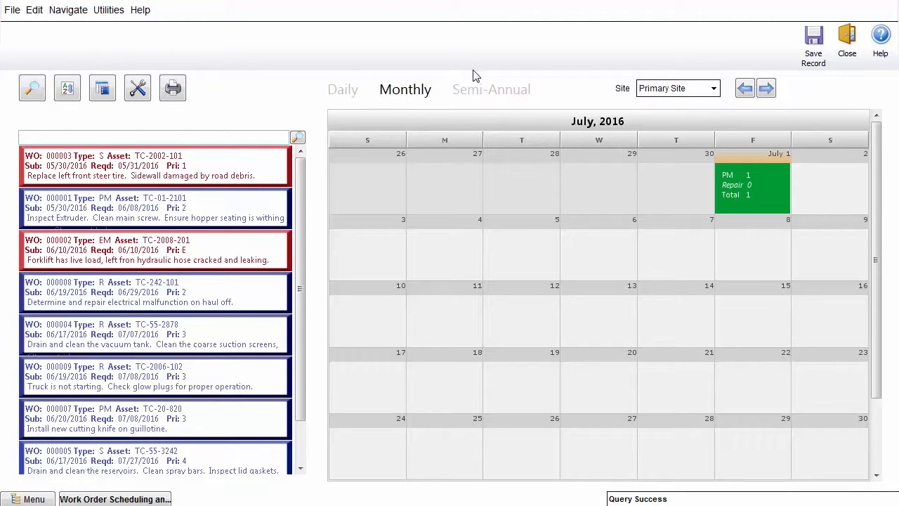
{"action": "left_click", "coordinate": [476, 97]}
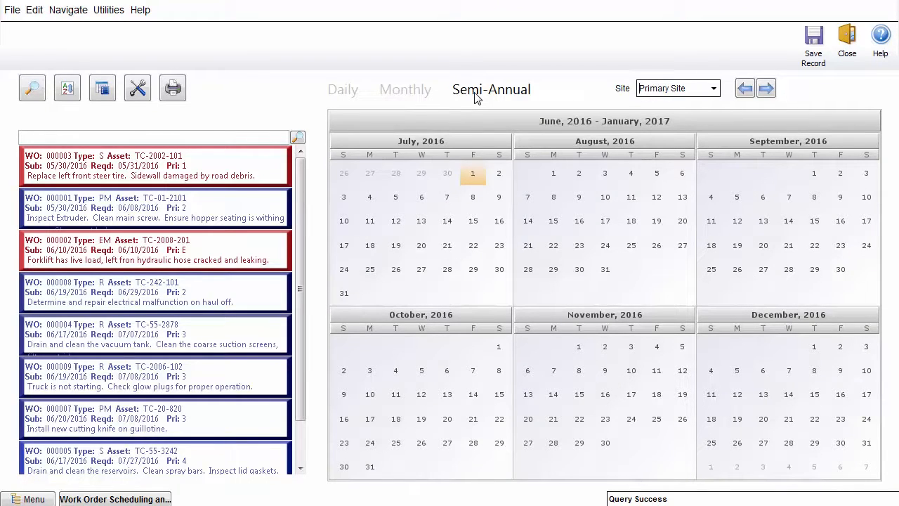
Step: Page the semi-annual calendar forward two periods and back again
{"action": "left_click", "coordinate": [768, 95]}
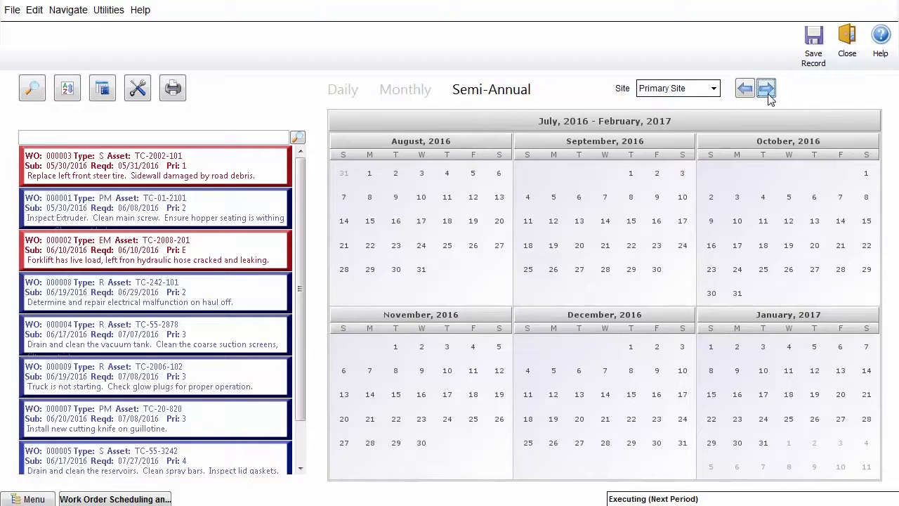
{"action": "left_click", "coordinate": [768, 96]}
{"action": "left_click", "coordinate": [744, 95]}
{"action": "left_click", "coordinate": [745, 90]}
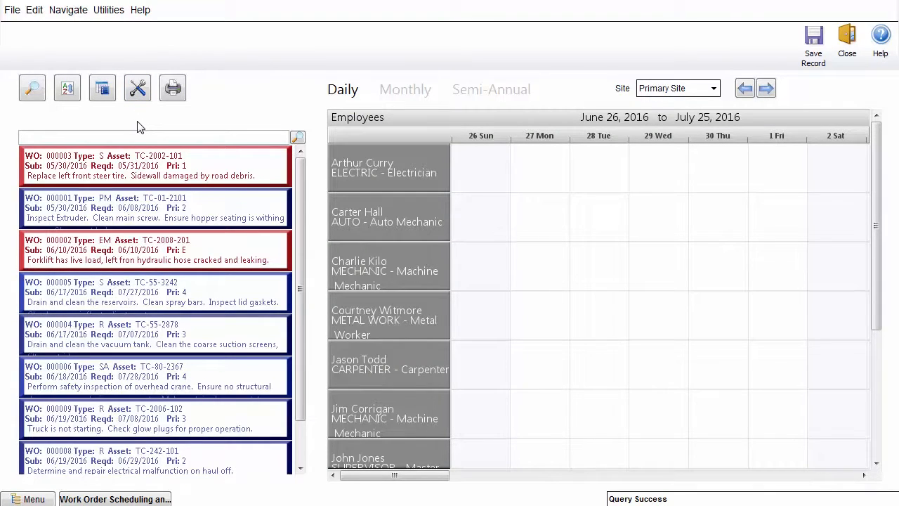
Step: Schedule work order 000001 for Charlie Kilo on Friday, July 1
{"action": "left_click", "coordinate": [217, 209]}
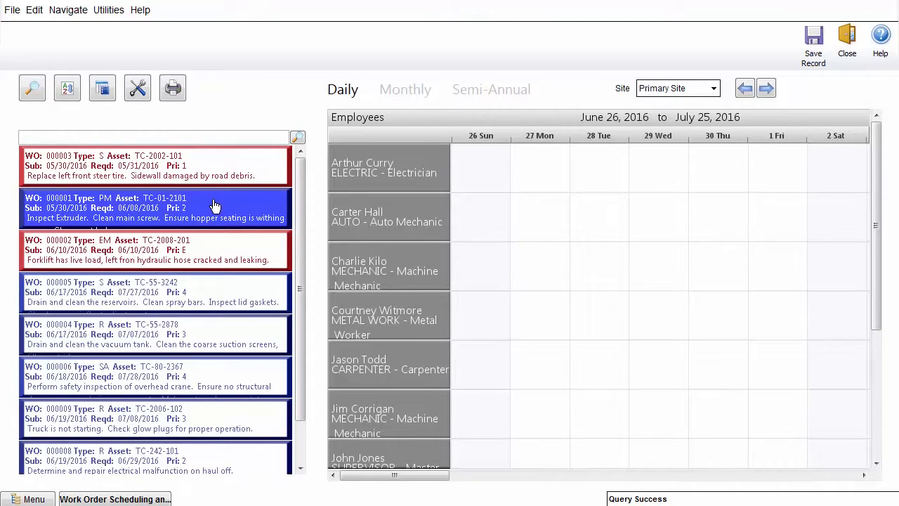
{"action": "left_click_drag", "start_coordinate": [212, 204], "coordinate": [765, 223]}
{"action": "left_click_drag", "start_coordinate": [776, 264], "coordinate": [776, 265]}
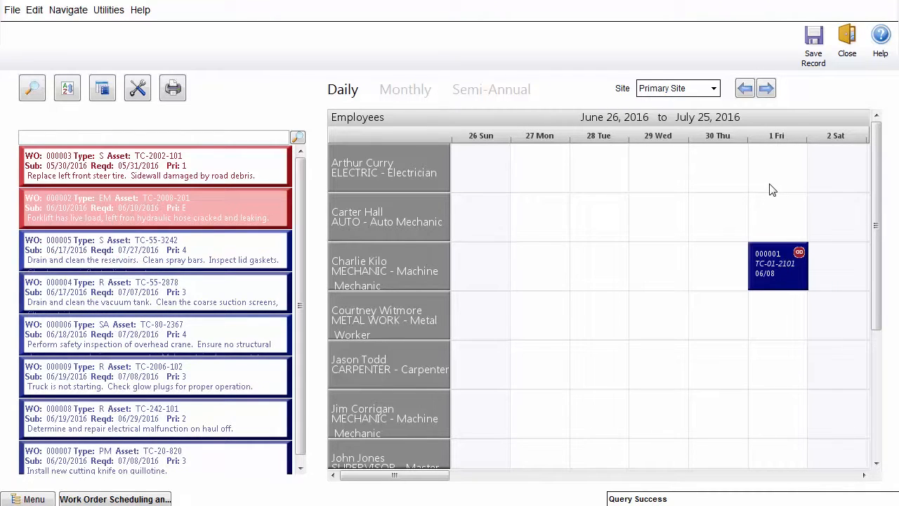
{"action": "left_click_drag", "start_coordinate": [238, 265], "coordinate": [771, 312]}
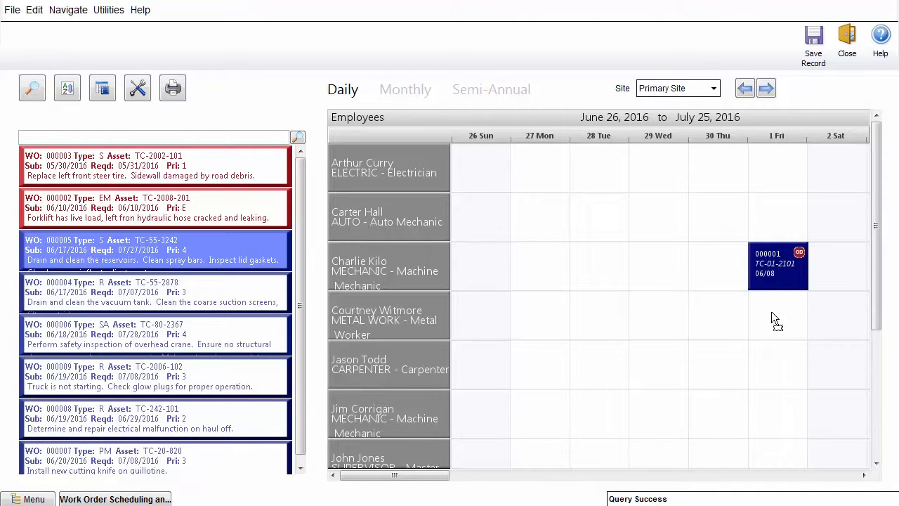
{"action": "left_click_drag", "start_coordinate": [835, 318], "coordinate": [804, 320]}
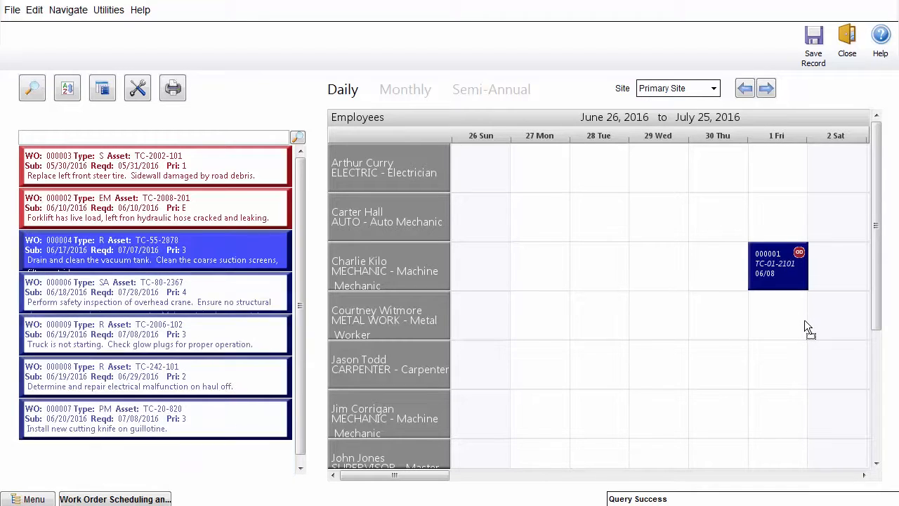
{"action": "left_click", "coordinate": [265, 328]}
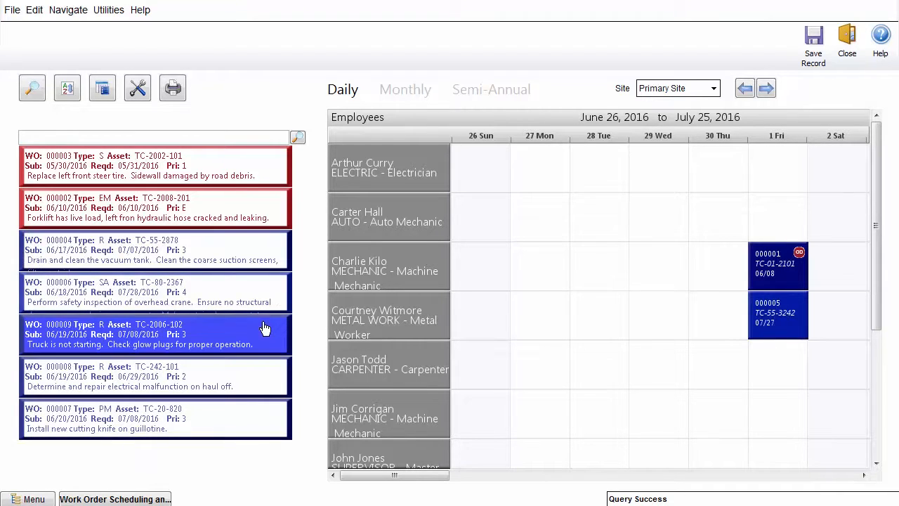
{"action": "left_click", "coordinate": [250, 430], "text": "shift"}
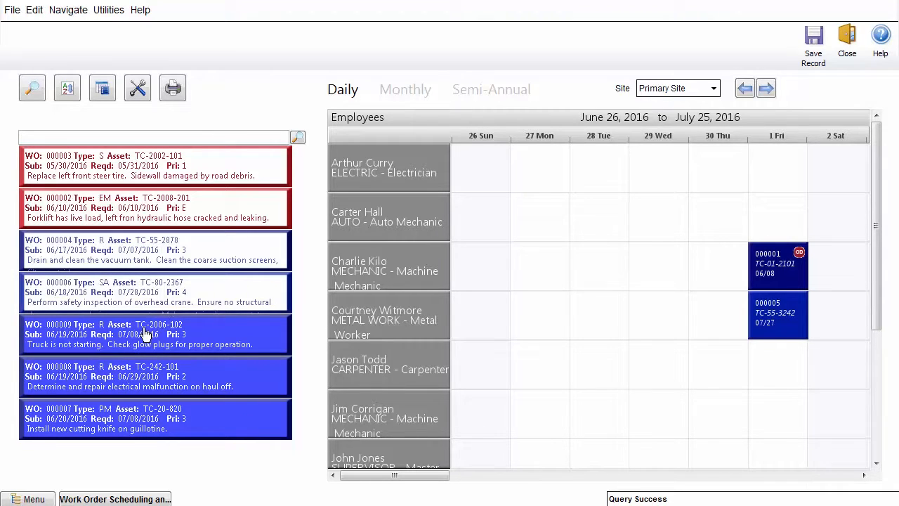
{"action": "left_click_drag", "start_coordinate": [144, 332], "coordinate": [773, 421]}
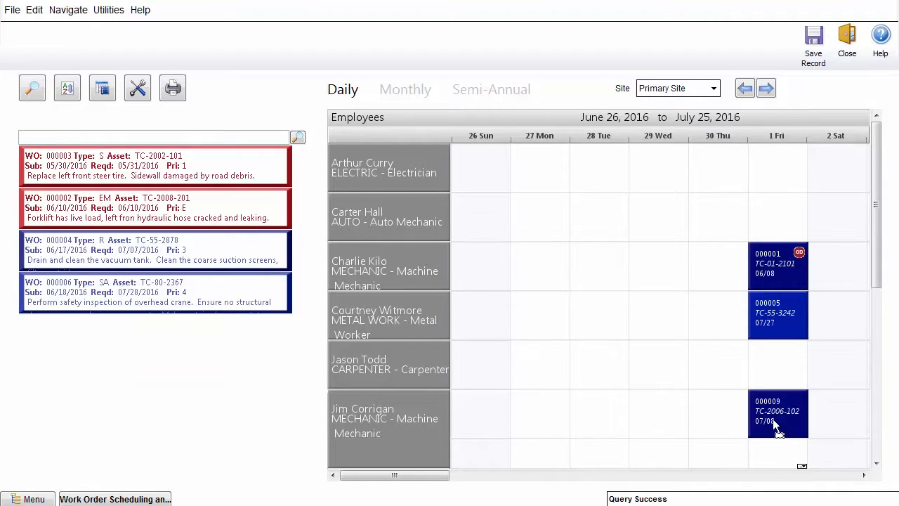
{"action": "left_click", "coordinate": [877, 464]}
{"action": "left_click", "coordinate": [877, 463]}
{"action": "left_click", "coordinate": [877, 463]}
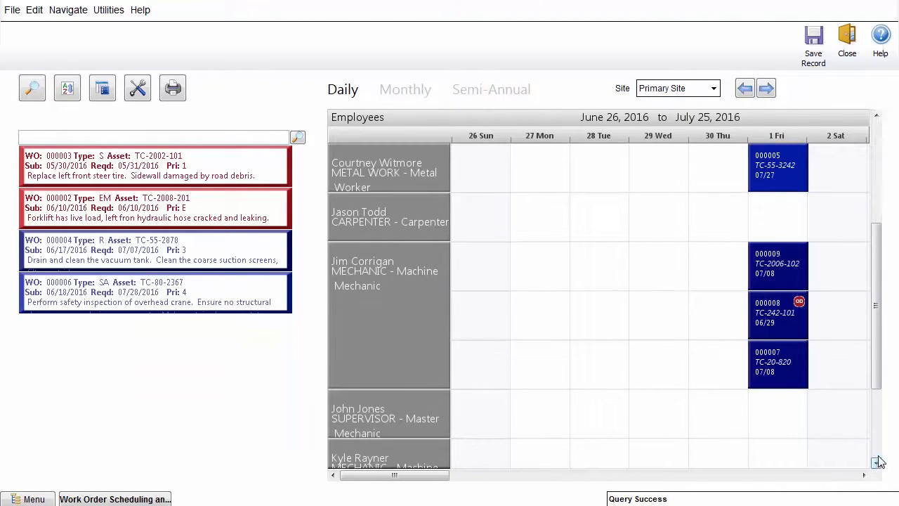
{"action": "right_click", "coordinate": [787, 348]}
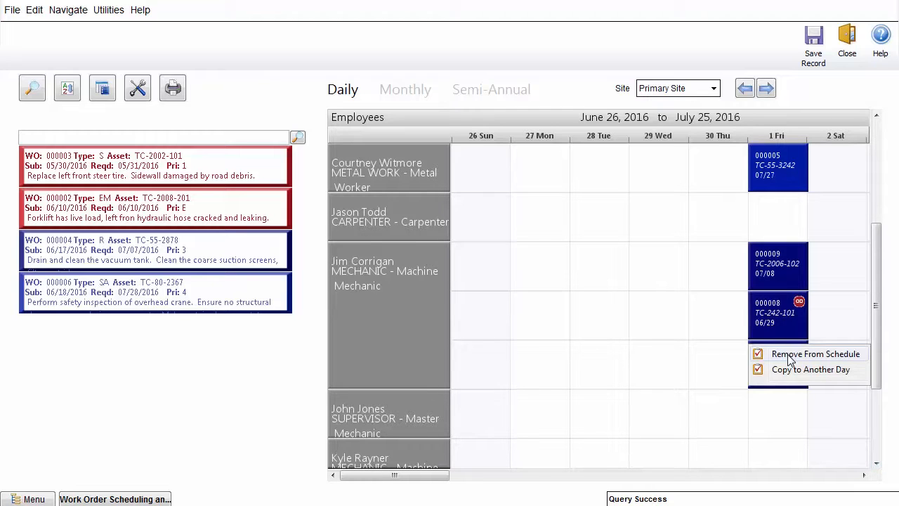
{"action": "left_click", "coordinate": [789, 356]}
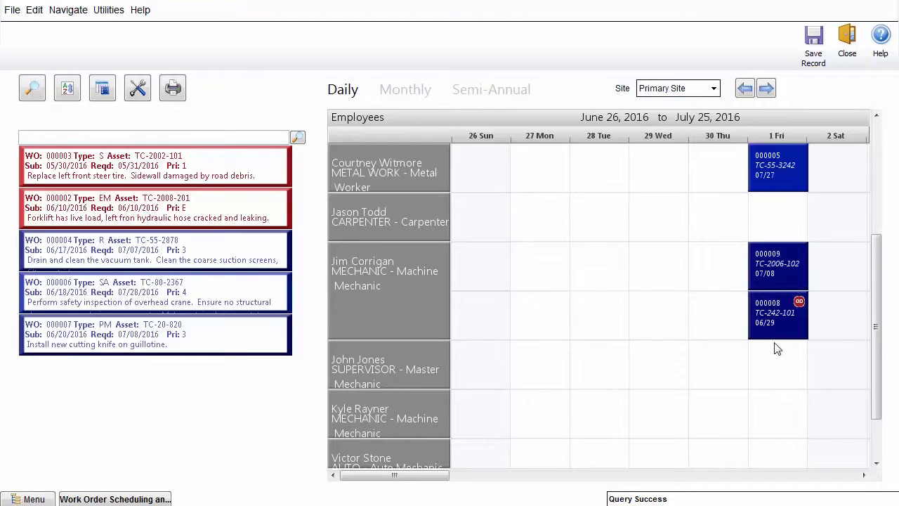
{"action": "left_click", "coordinate": [802, 46]}
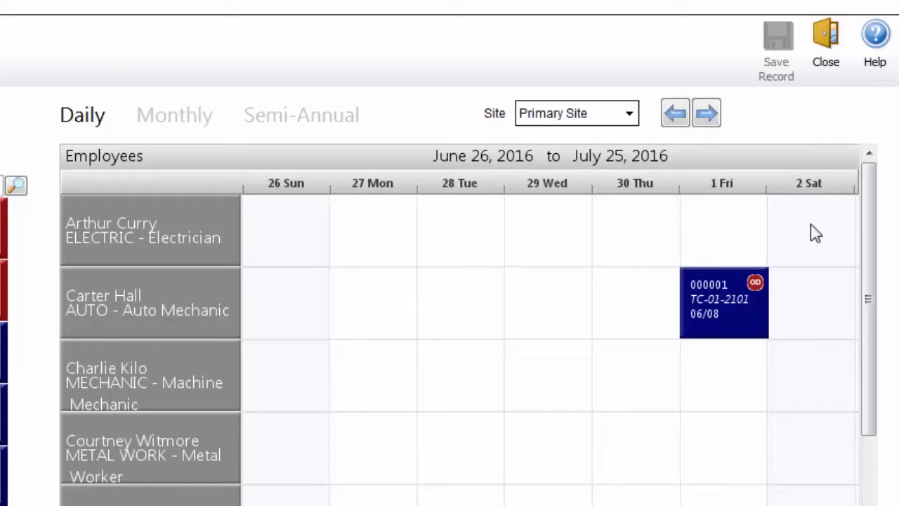
{"action": "mouse_move", "coordinate": [754, 283]}
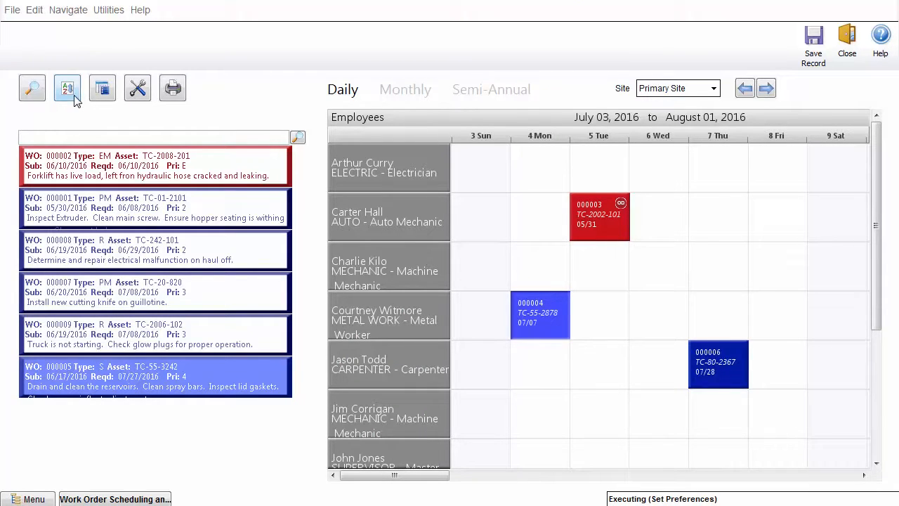
Step: Switch the scheduling board's resource view from Employees to Crafts
{"action": "left_click", "coordinate": [67, 89]}
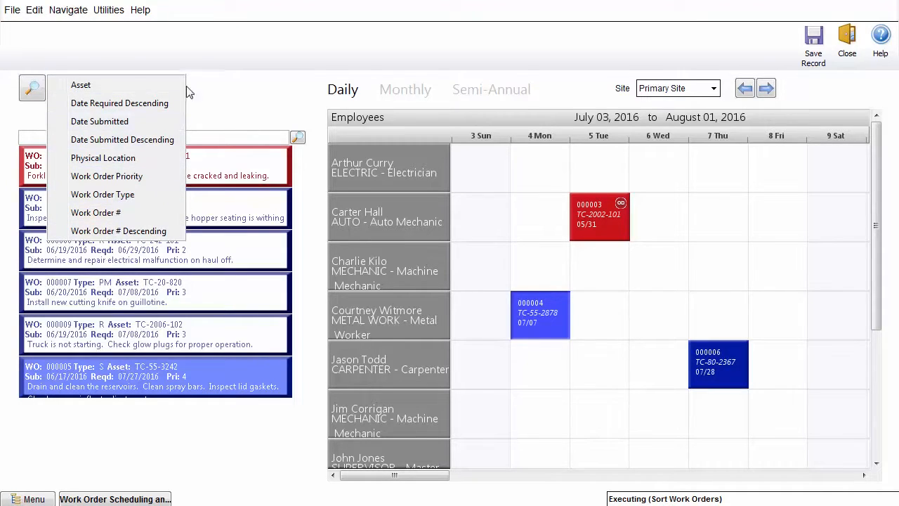
{"action": "left_click", "coordinate": [103, 88]}
{"action": "mouse_move", "coordinate": [103, 99]}
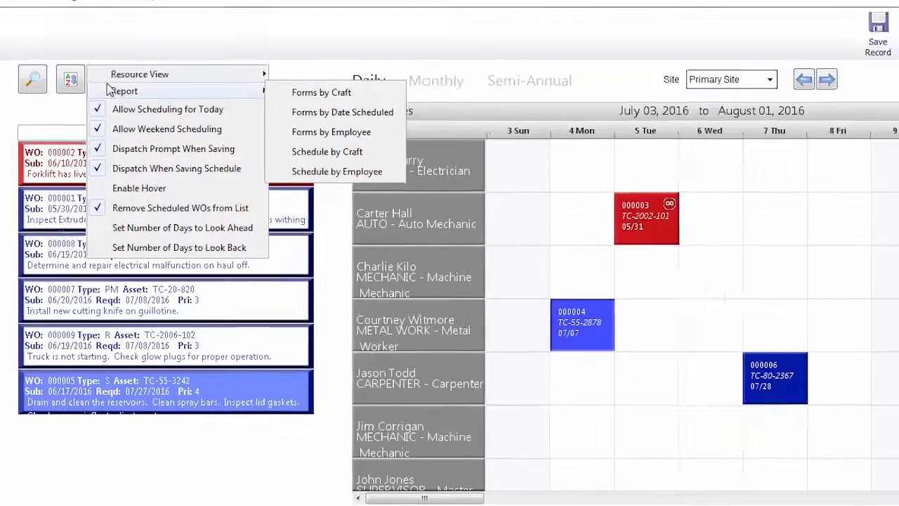
{"action": "mouse_move", "coordinate": [129, 80]}
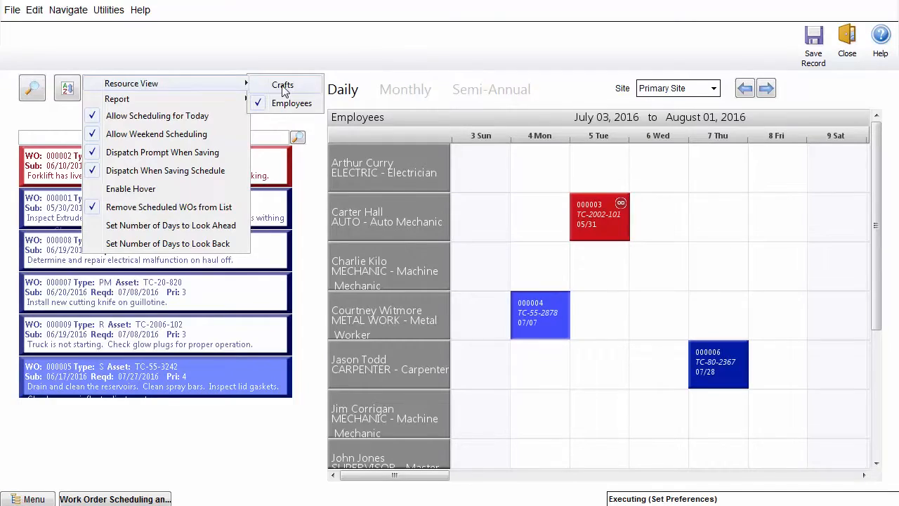
{"action": "left_click", "coordinate": [376, 43]}
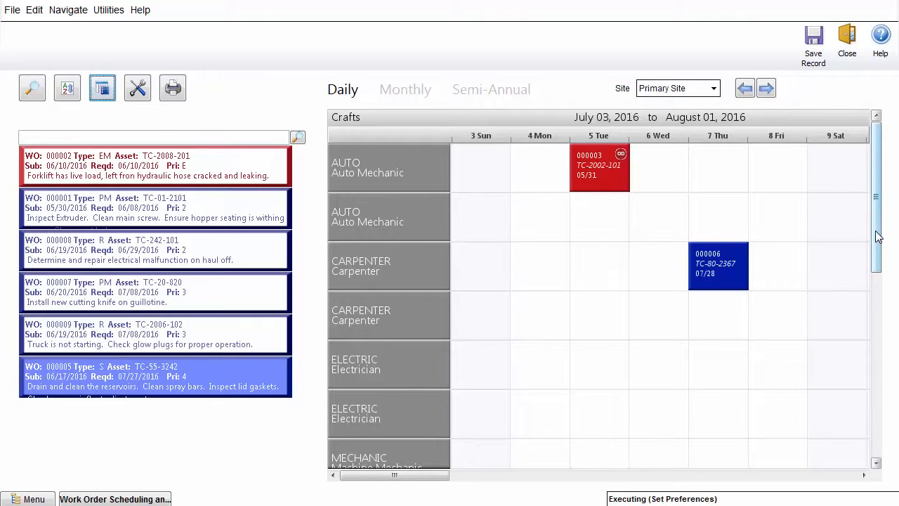
Step: Turn off the Allow Weekend Scheduling preference
{"action": "mouse_move", "coordinate": [876, 237]}
{"action": "left_mouse_down"}
{"action": "mouse_move", "coordinate": [883, 421]}
{"action": "mouse_move", "coordinate": [870, 225]}
{"action": "left_mouse_up"}
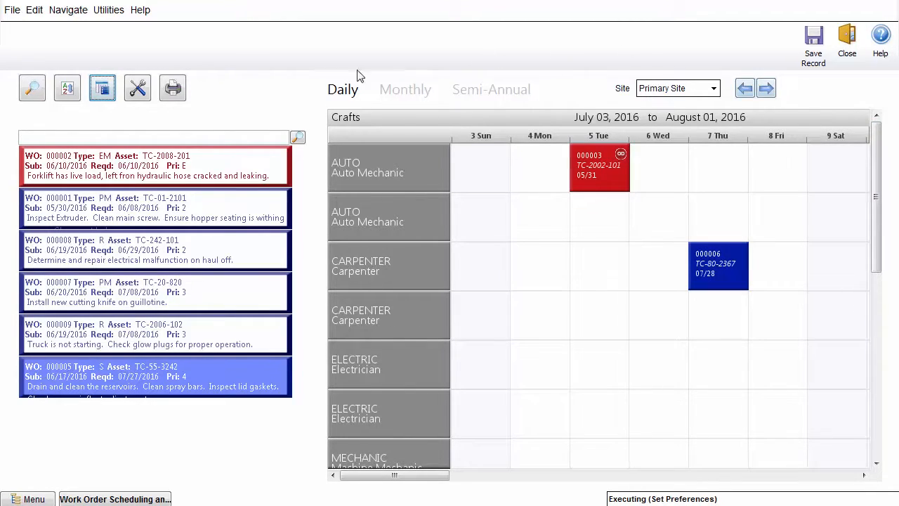
{"action": "left_click", "coordinate": [98, 90]}
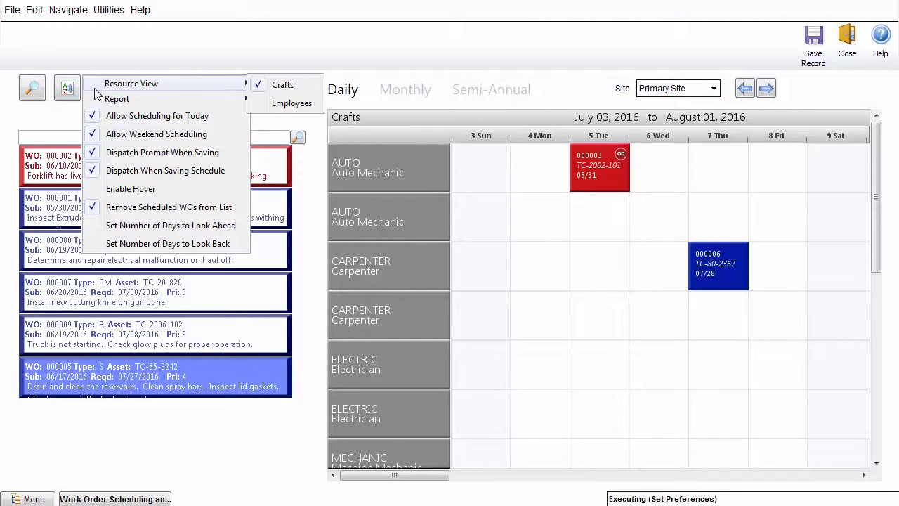
{"action": "left_click", "coordinate": [226, 134]}
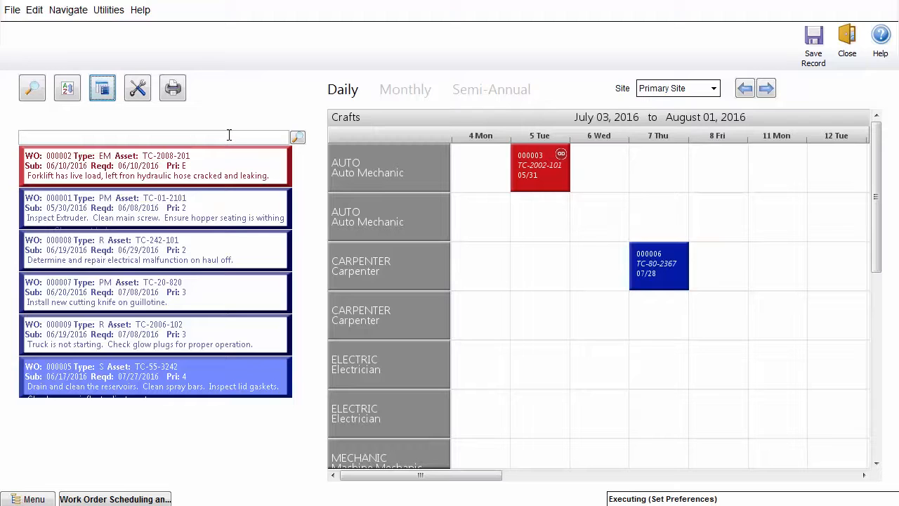
Step: Turn on the Enable Hover preference to show asset details when pointing at a work order
{"action": "left_click", "coordinate": [103, 90]}
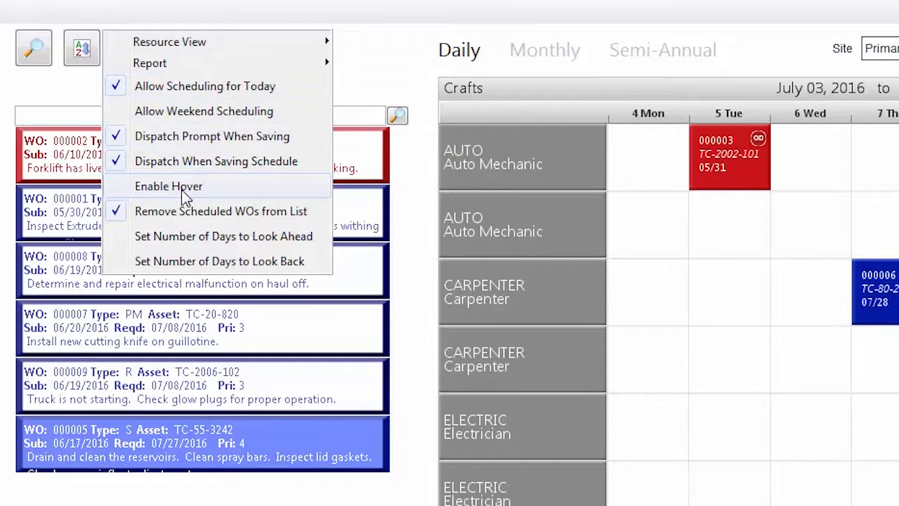
{"action": "left_click", "coordinate": [182, 186]}
{"action": "mouse_move", "coordinate": [196, 197]}
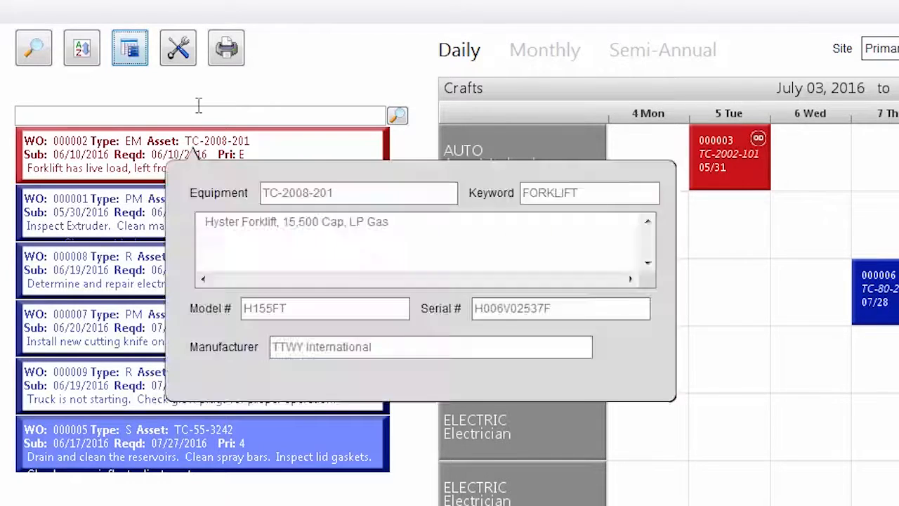
Step: Open the list of printable schedule and form reports
{"action": "left_click", "coordinate": [143, 60]}
{"action": "mouse_move", "coordinate": [143, 63]}
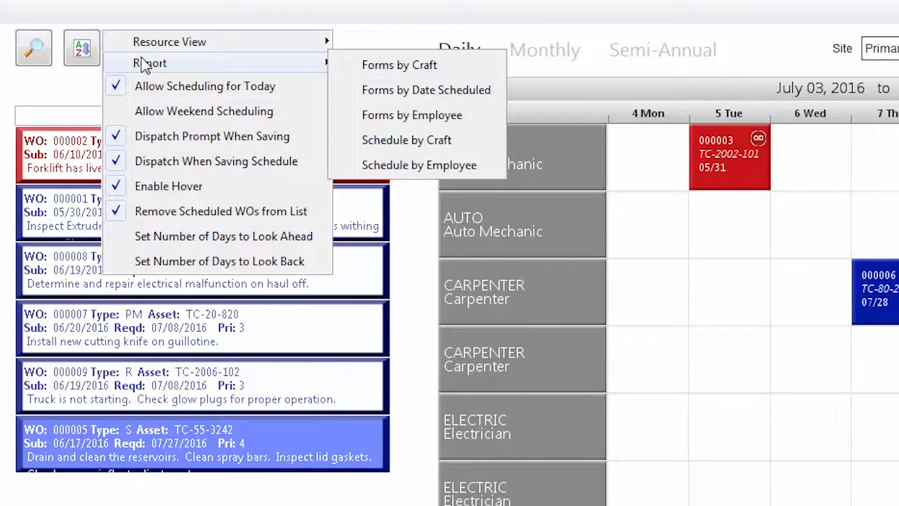
{"action": "mouse_move", "coordinate": [193, 45]}
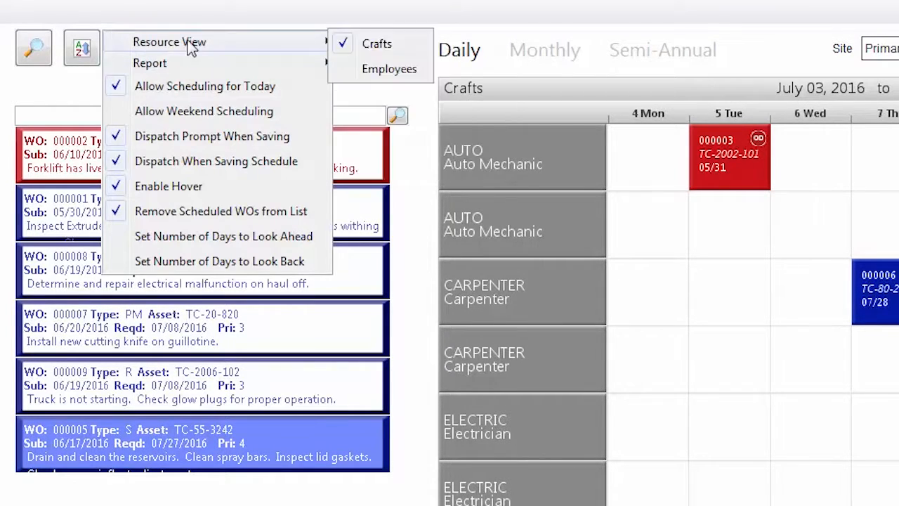
{"action": "left_click", "coordinate": [221, 27]}
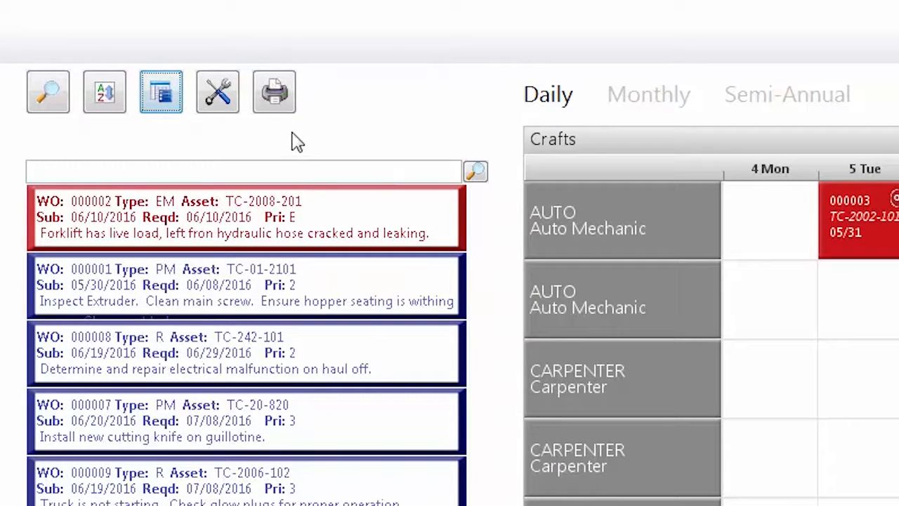
{"action": "left_click", "coordinate": [287, 106]}
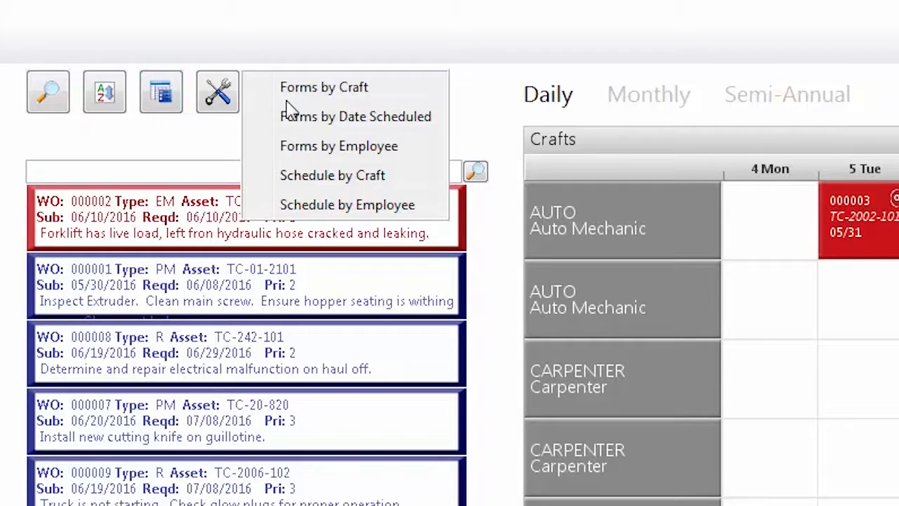